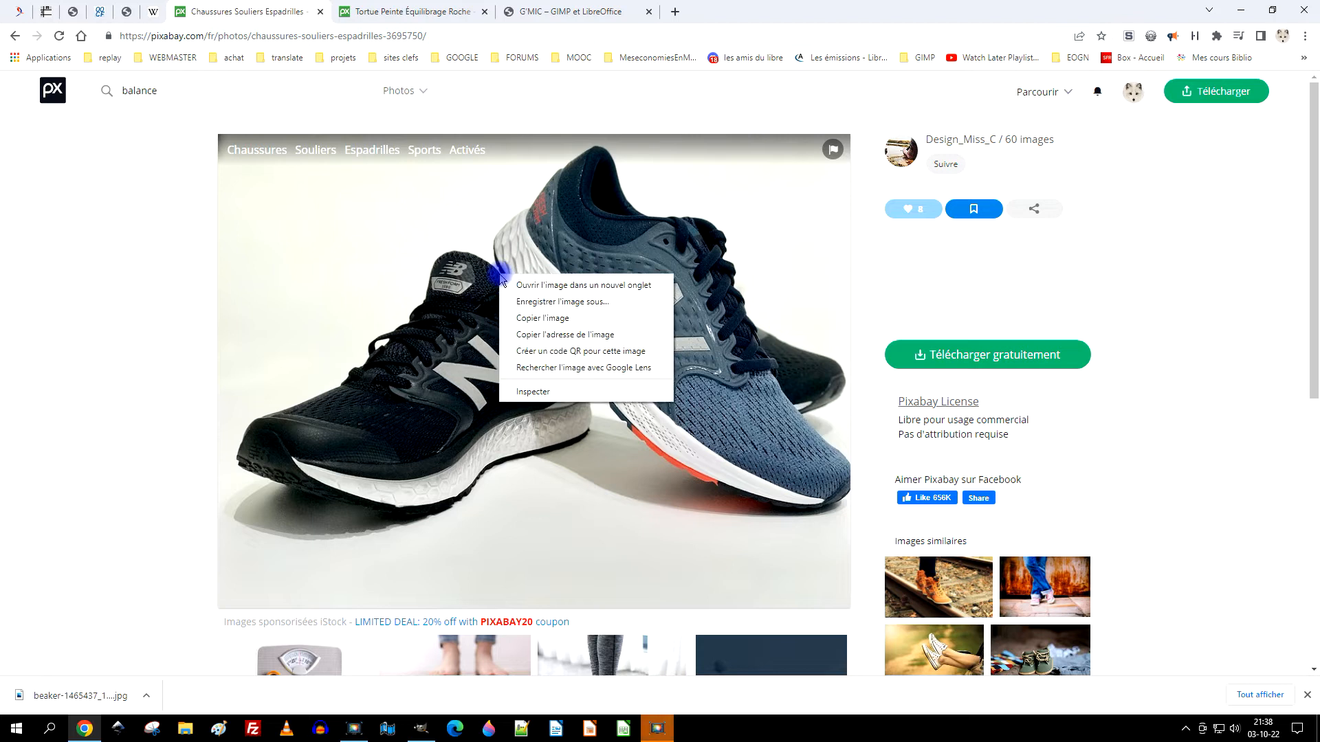
- Copy the running shoes photo from the Pixabay page, switch to GIMP and paste it as a new image
click(558, 318)
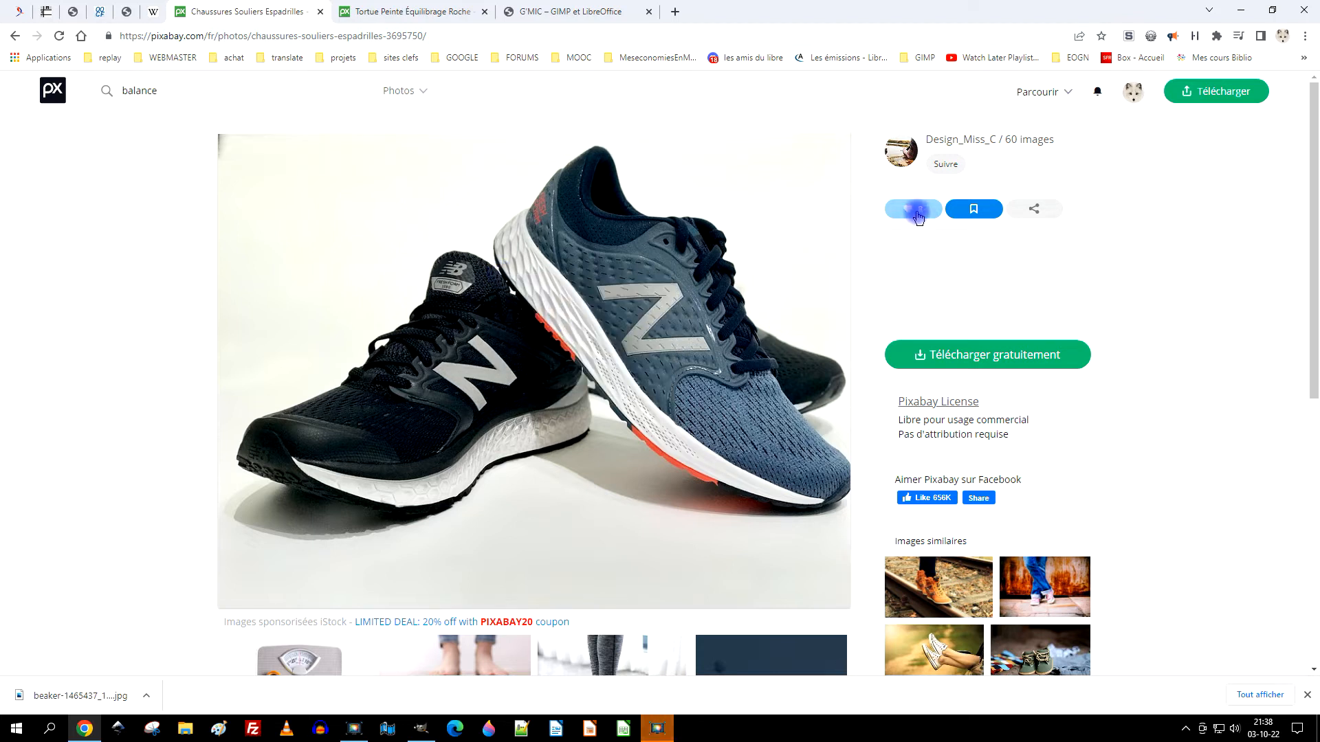
click(421, 729)
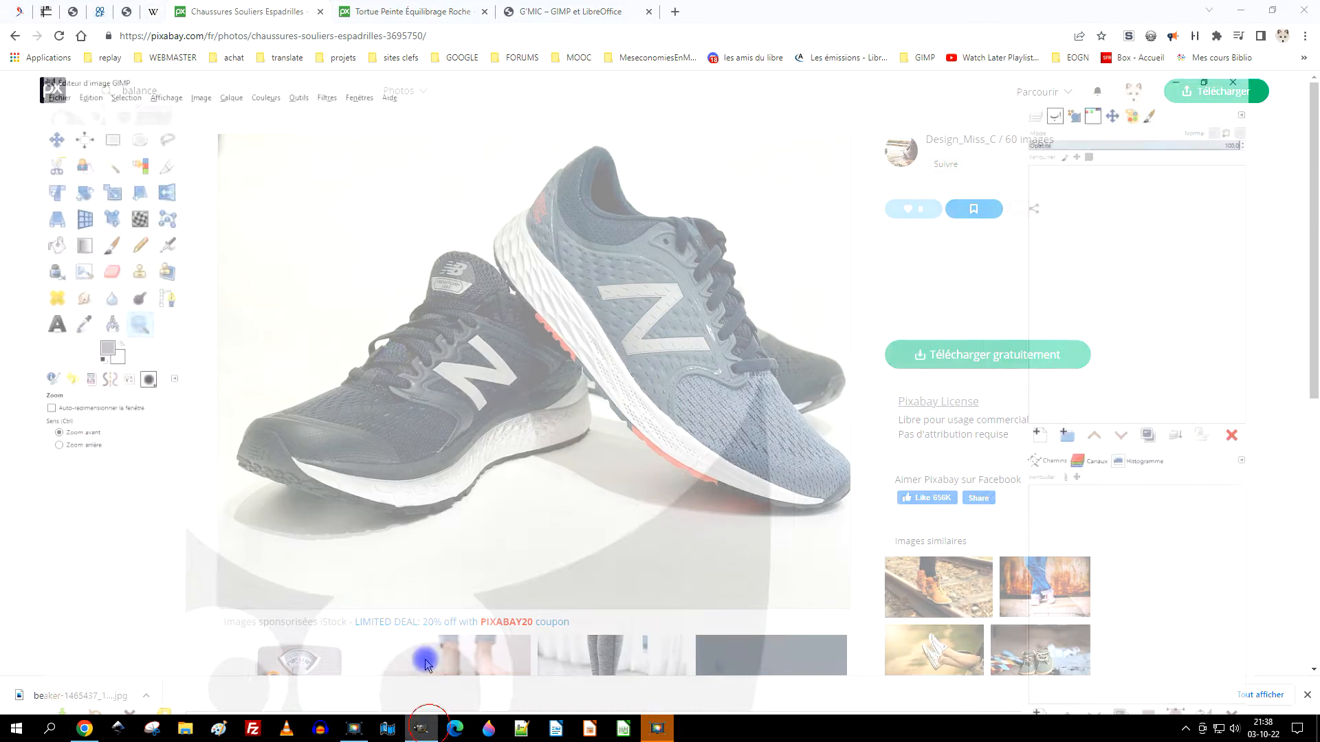
click(52, 23)
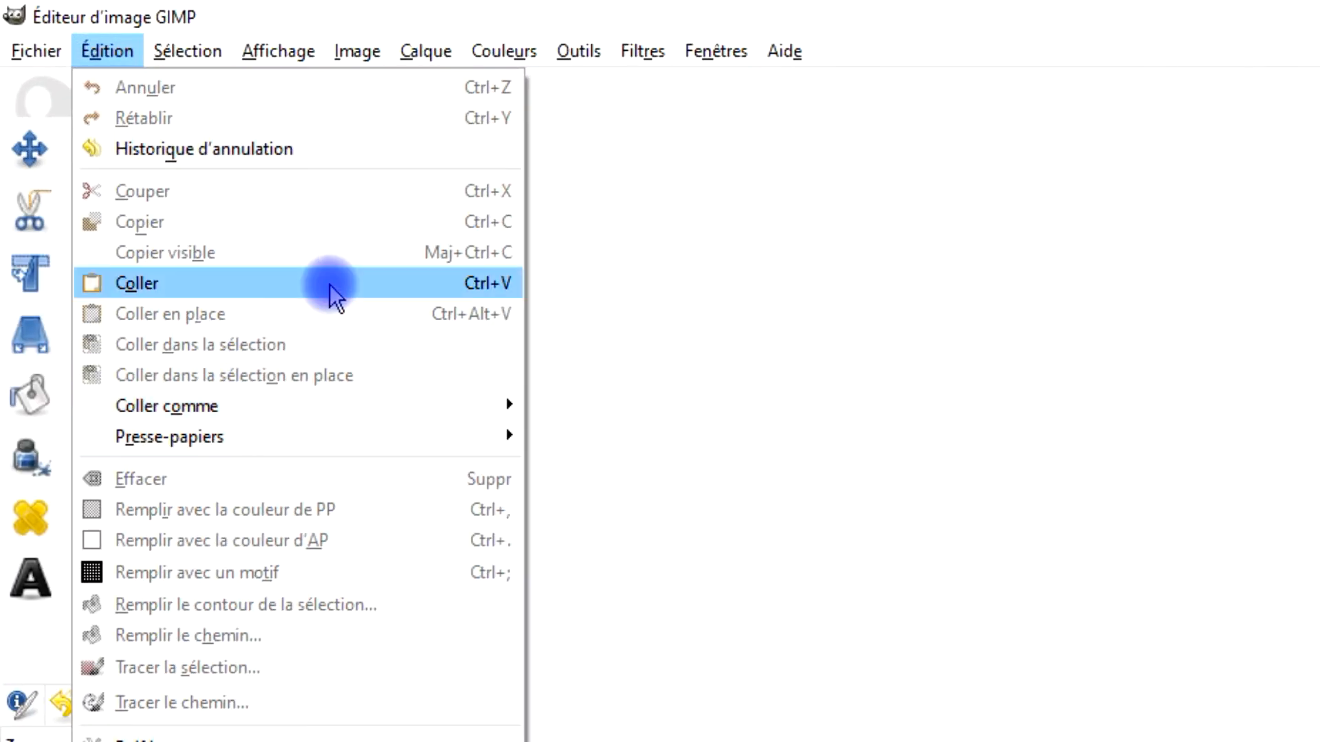
click(329, 283)
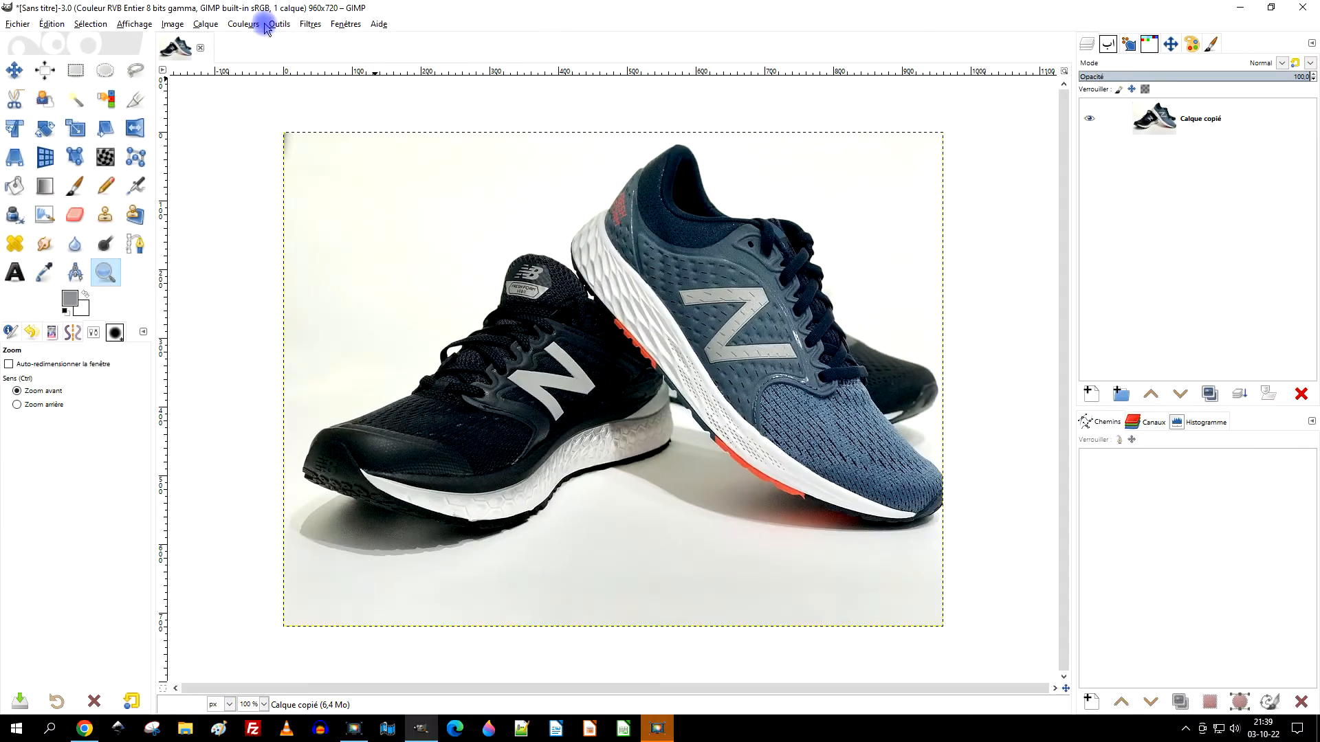
- Open the G'MIC-Qt filters, search for "LINEAR", select the Artistic Lineart filter and preview the shoe with its default parameters
click(310, 24)
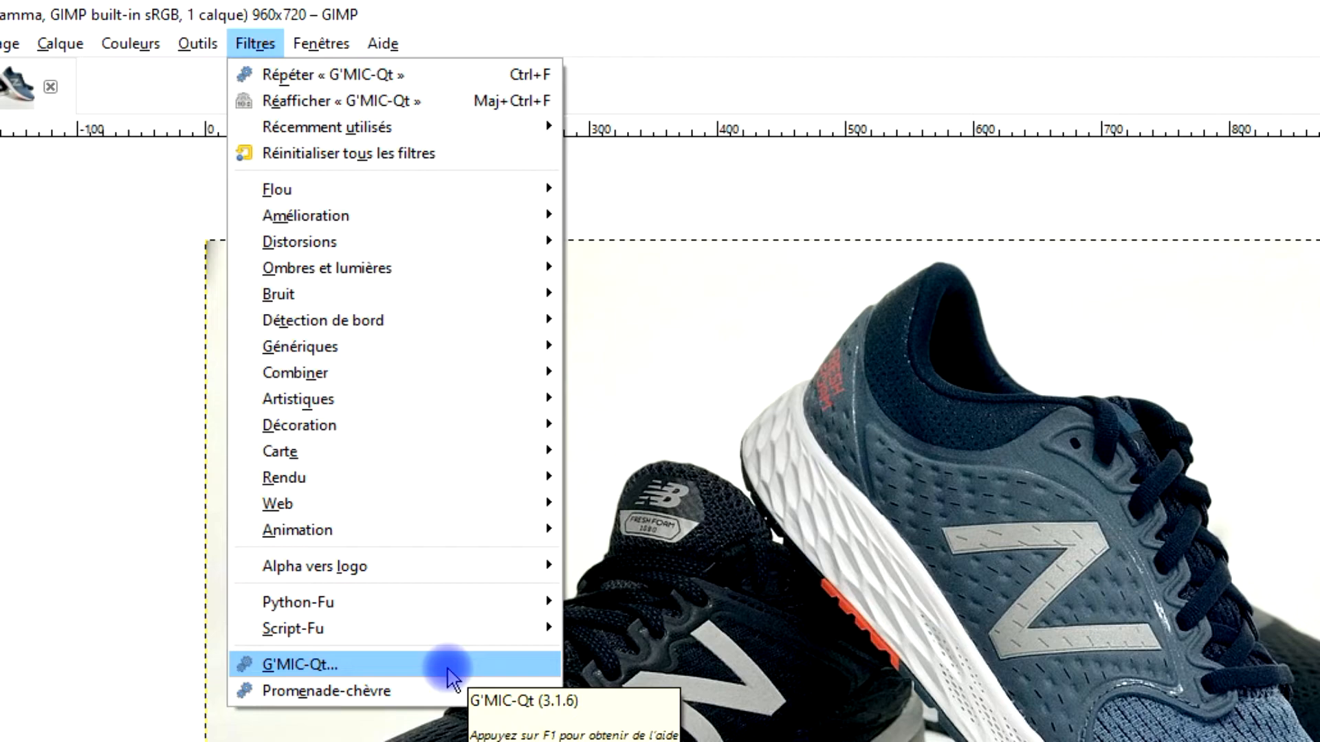
click(448, 667)
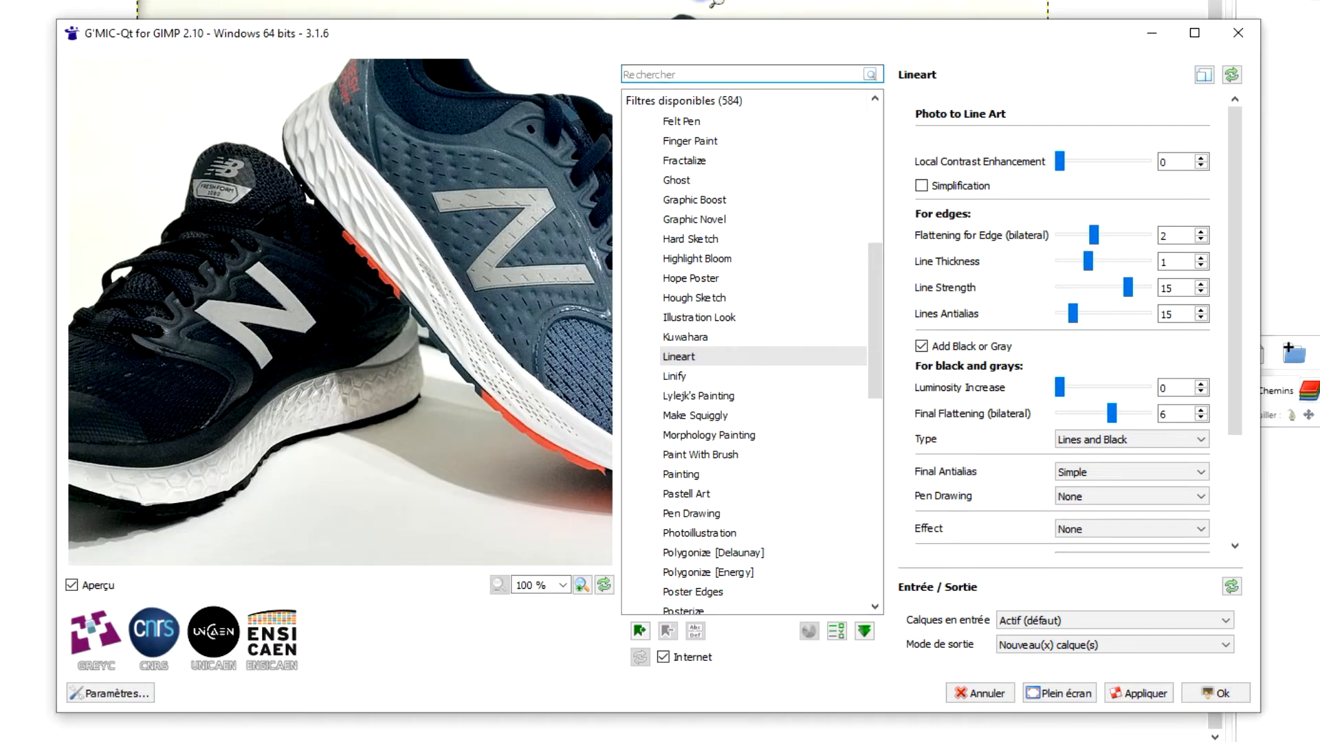
text(LINEAR)
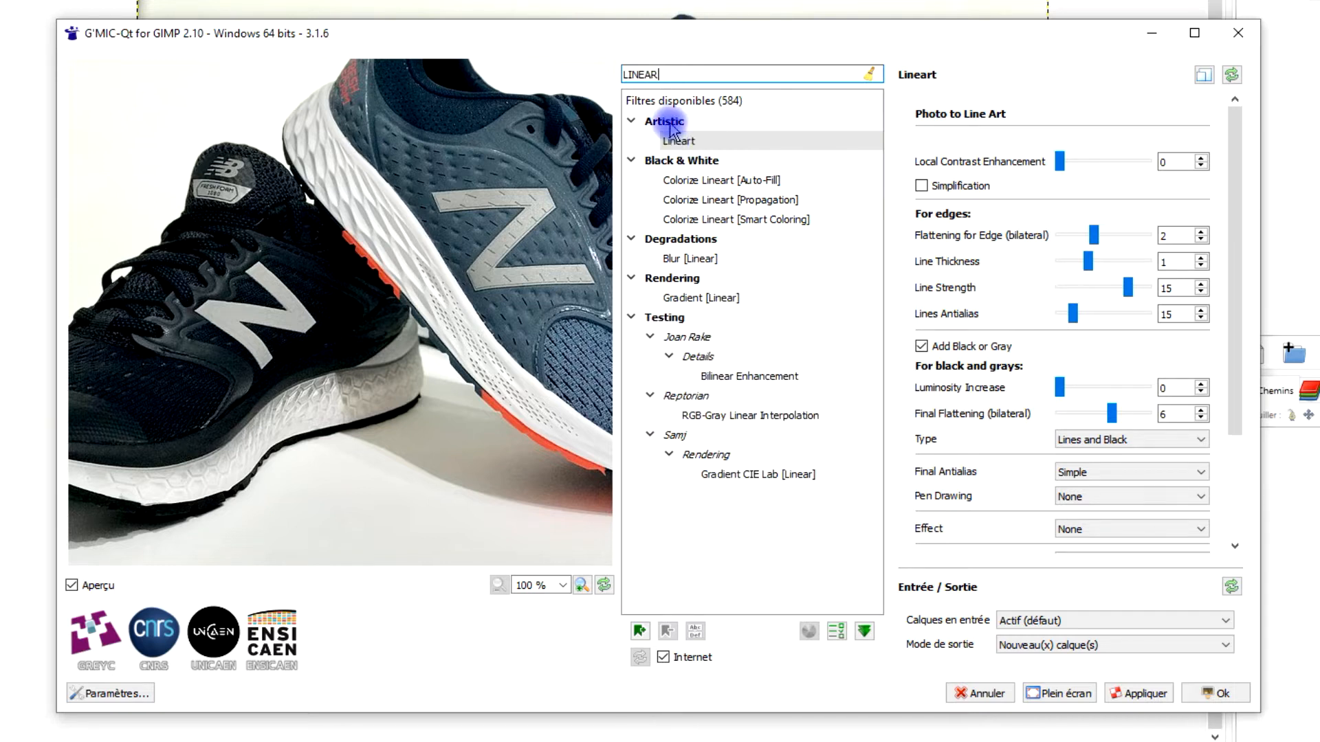
click(677, 142)
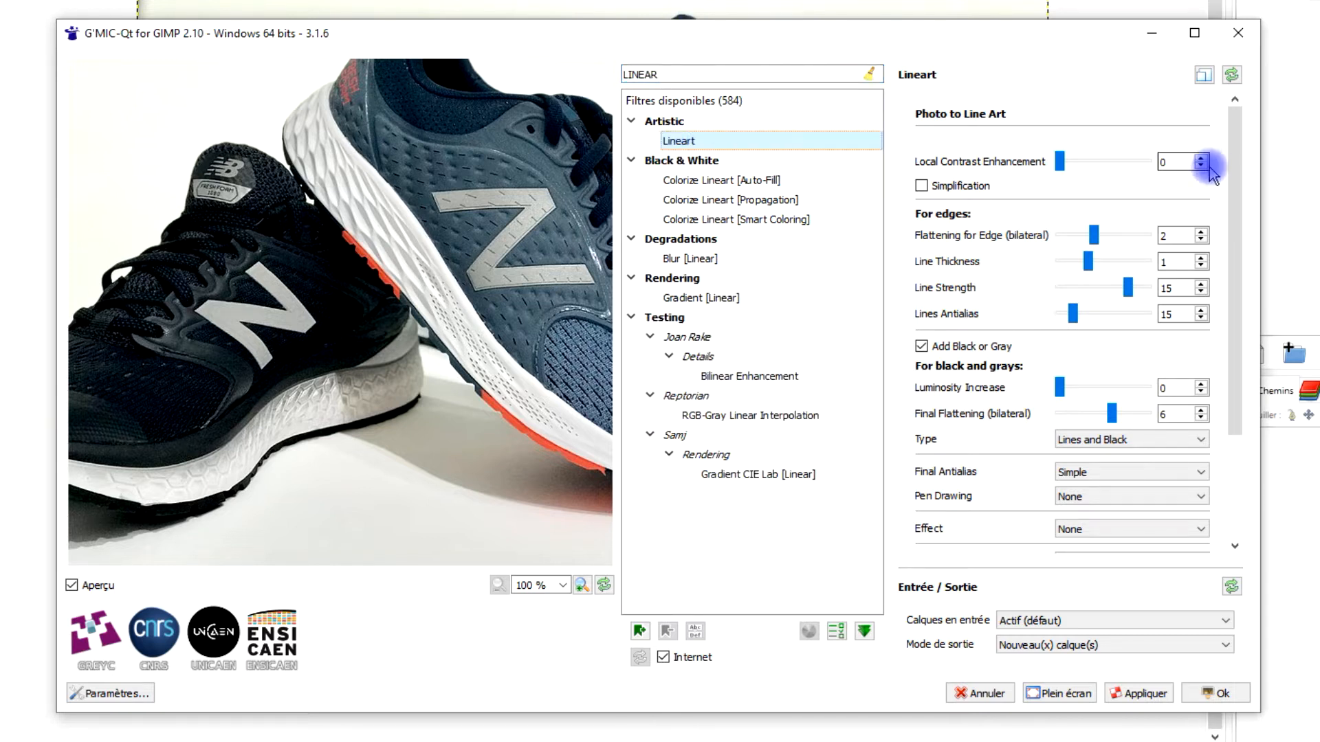
click(1233, 75)
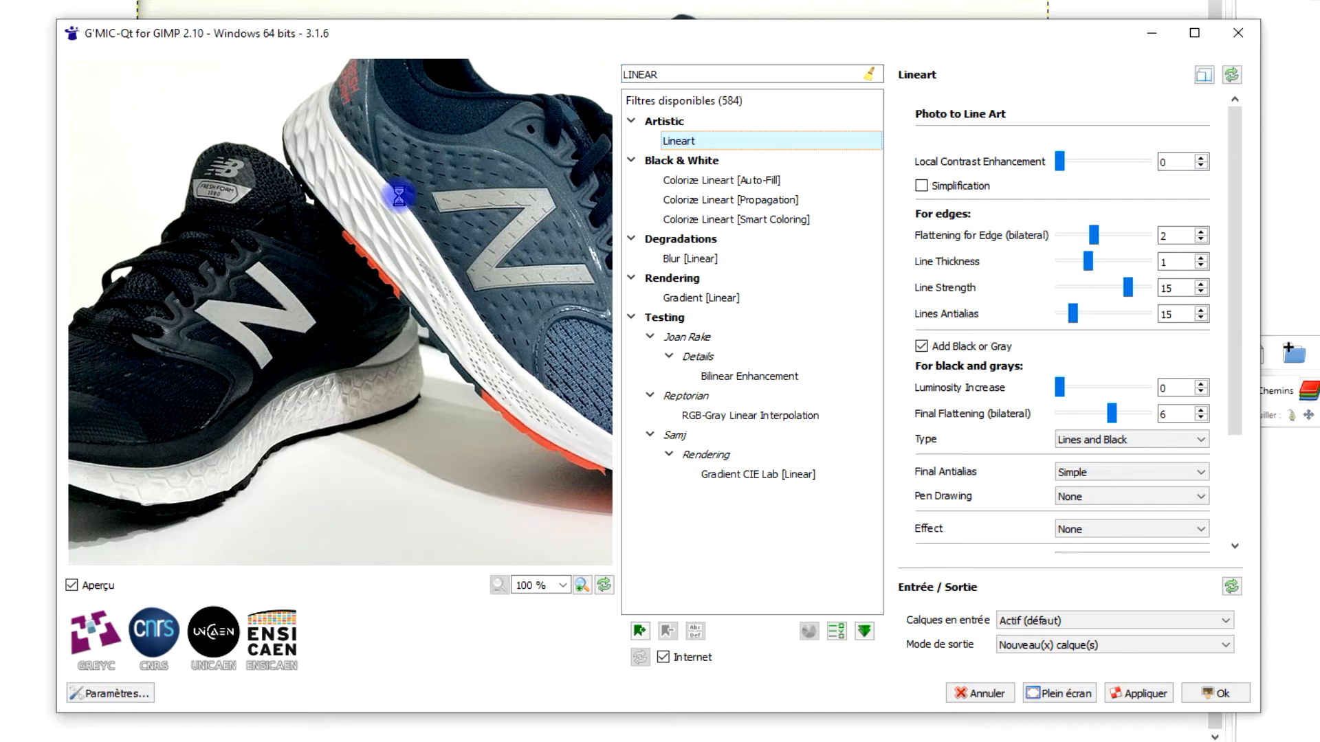
drag(495, 237, 323, 285)
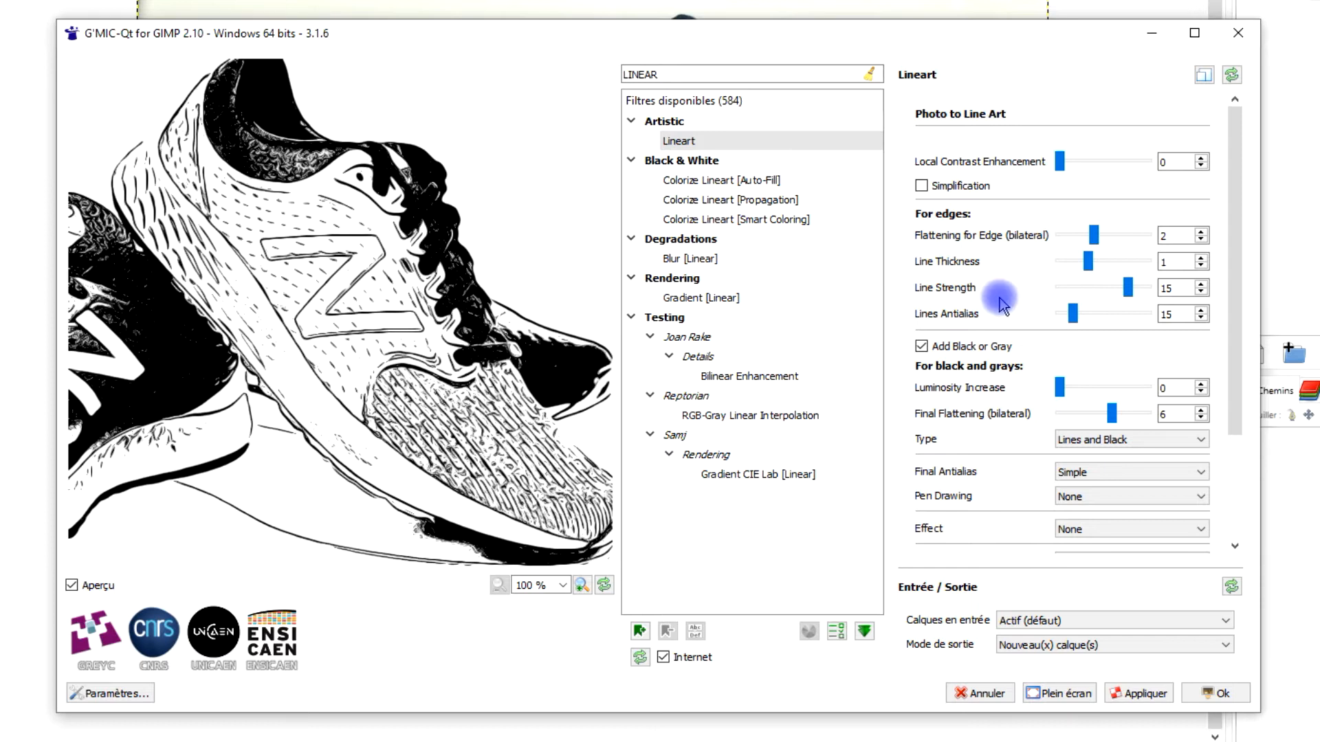
- Try the Lineart filter with Simplification enabled and with Add Black or Gray disabled, restoring each option after its preview
click(946, 187)
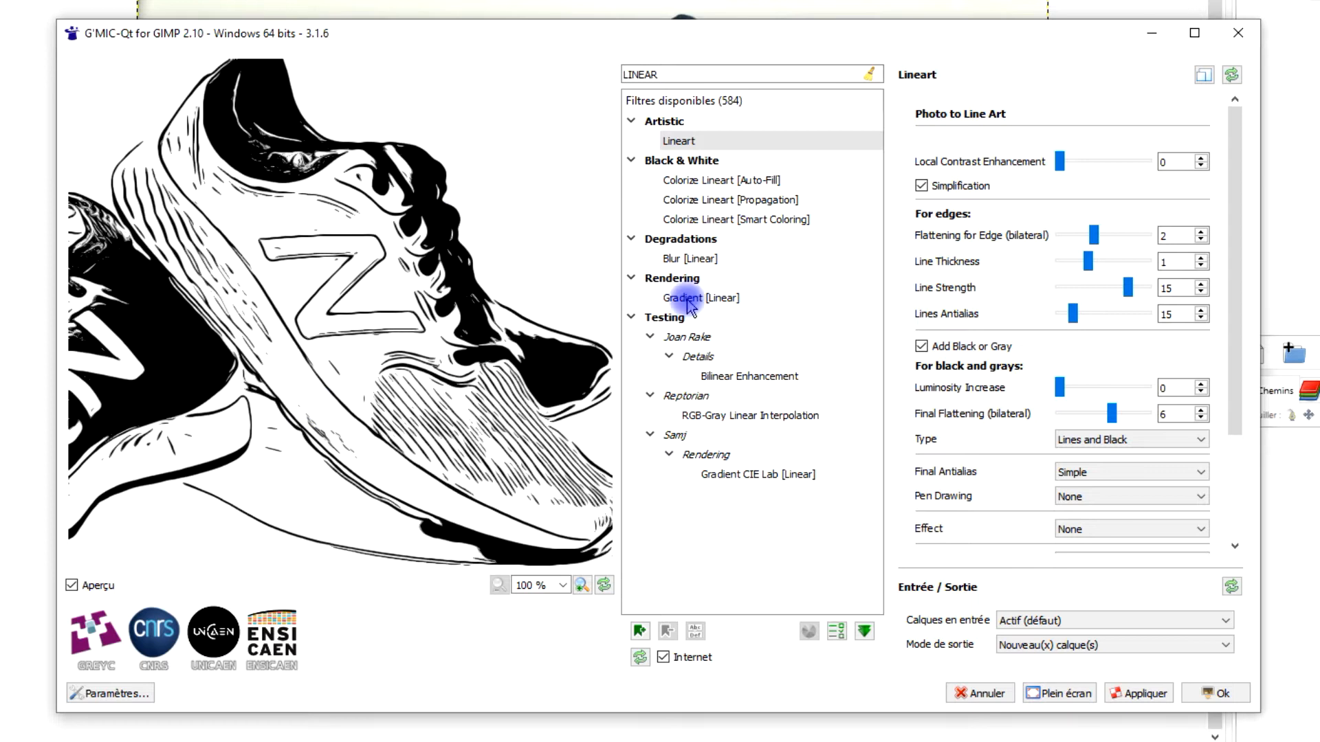
click(989, 193)
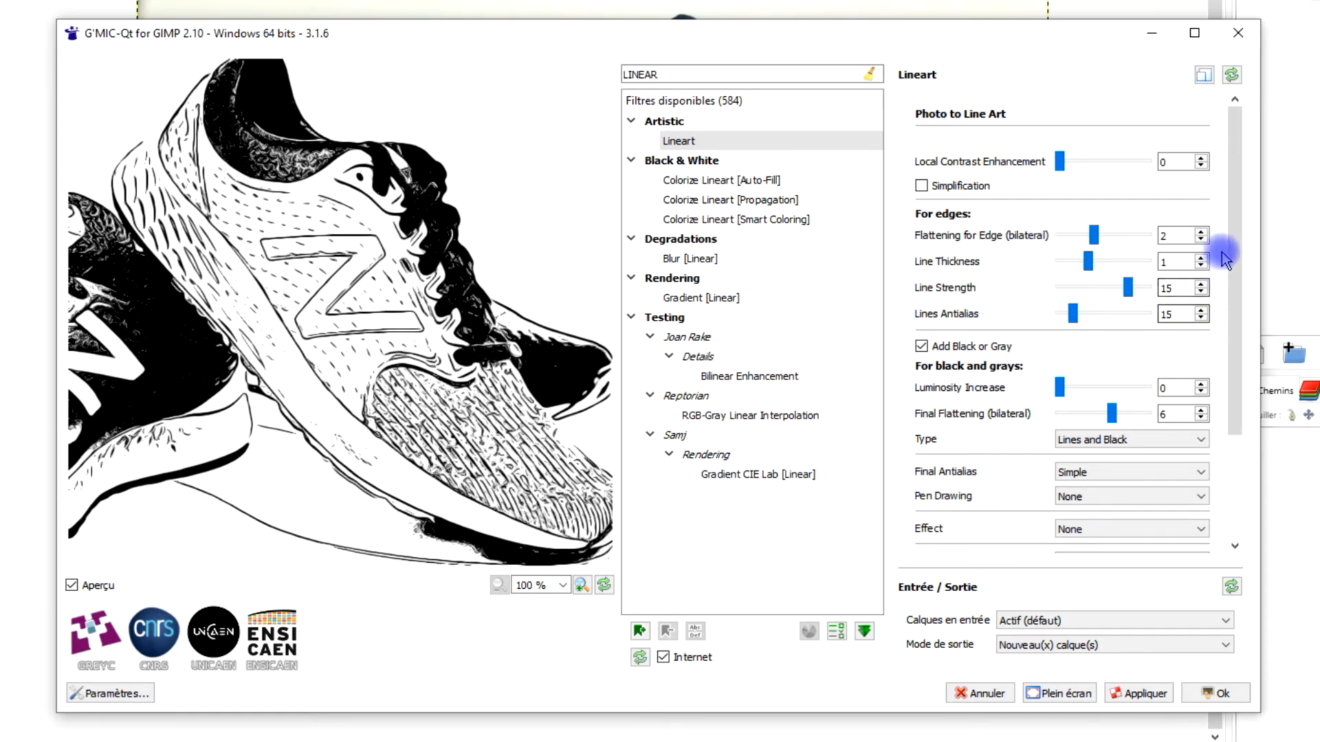
drag(1230, 250, 1230, 315)
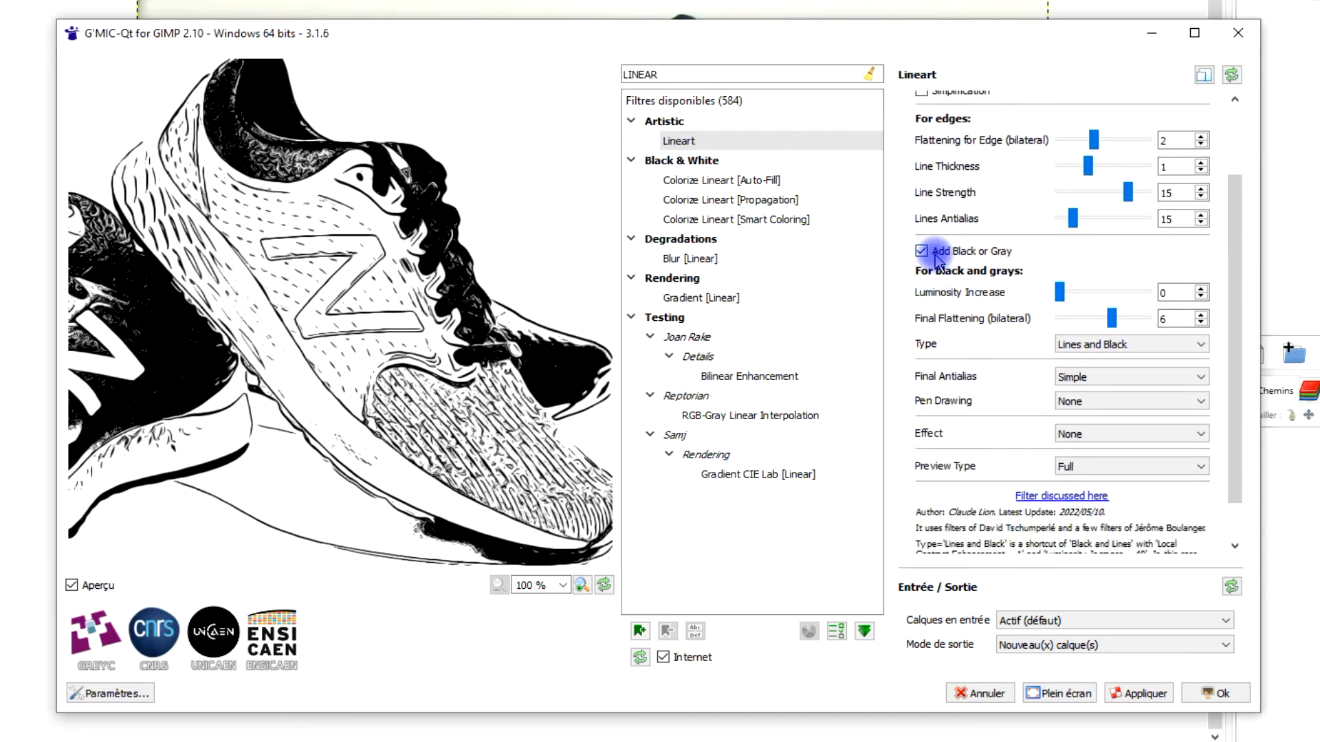
click(976, 256)
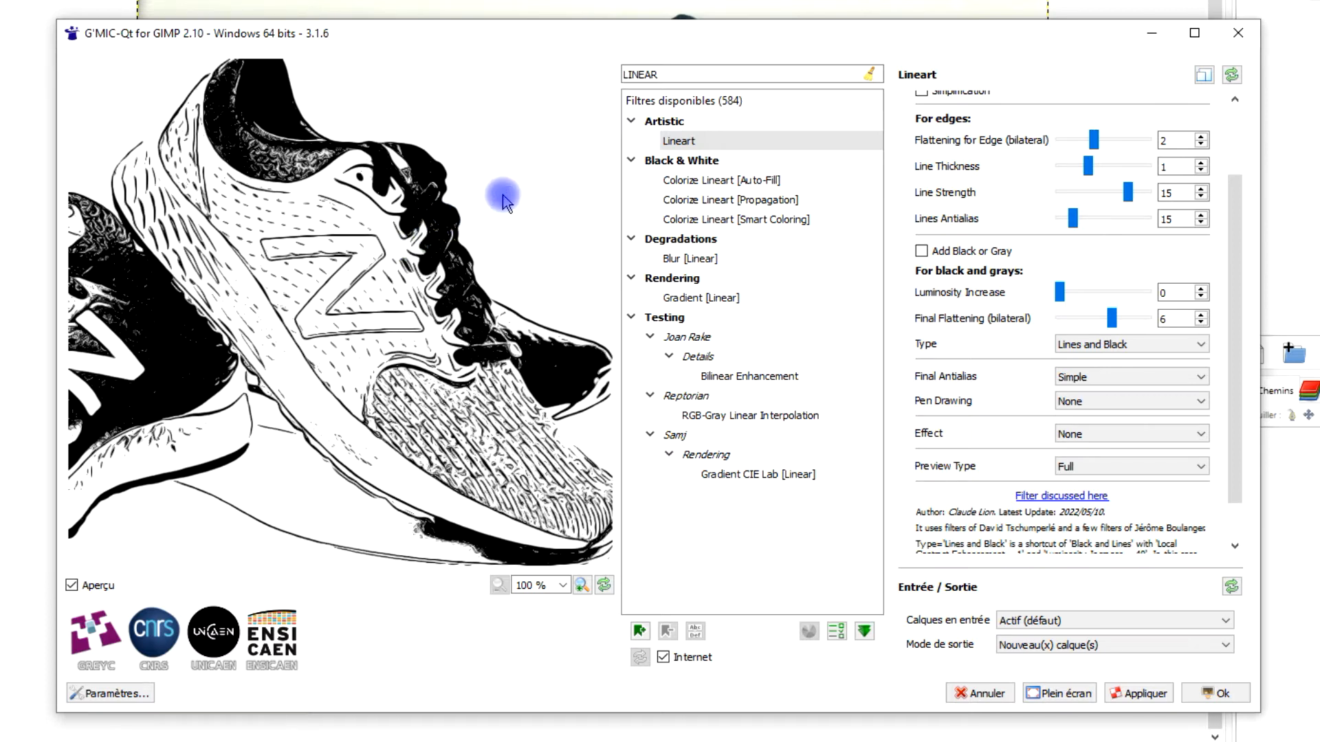
click(947, 254)
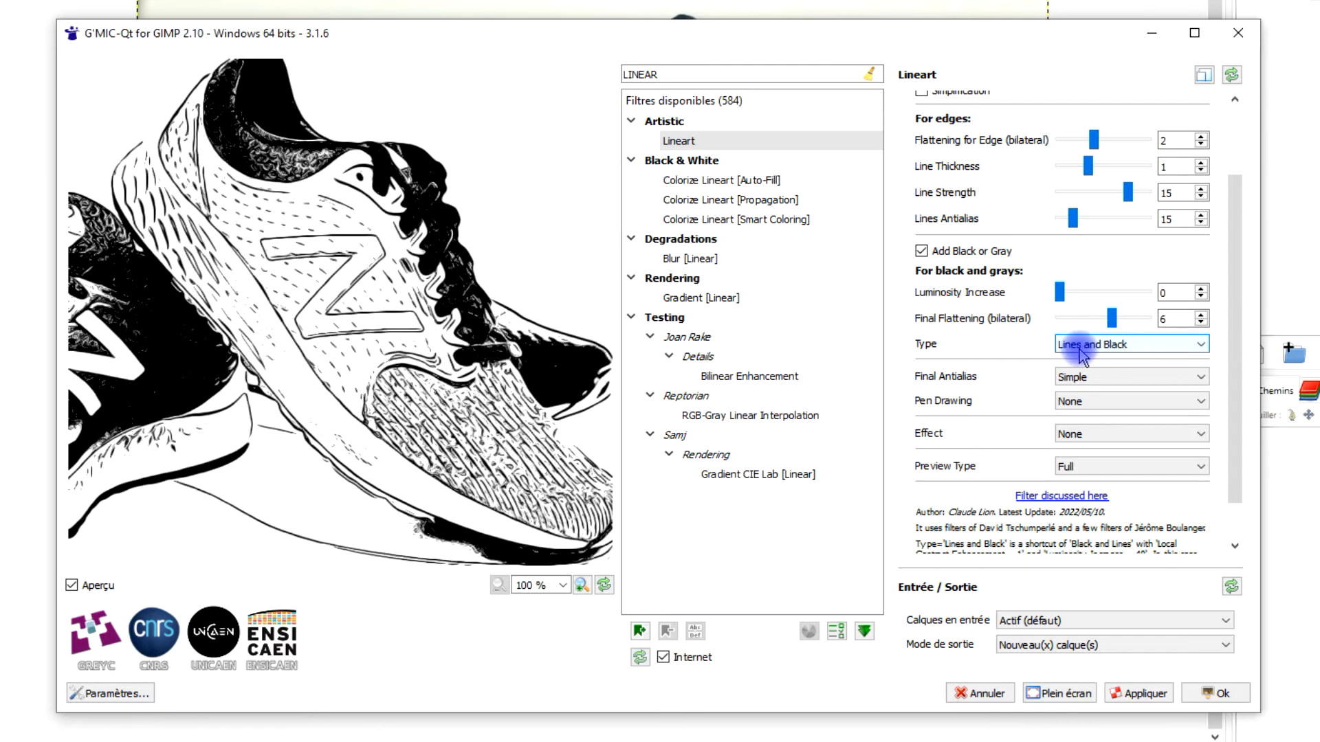
- Try the Black and Lines type for the black and grays, and switch the type to Gray Patches
drag(1237, 428, 1241, 478)
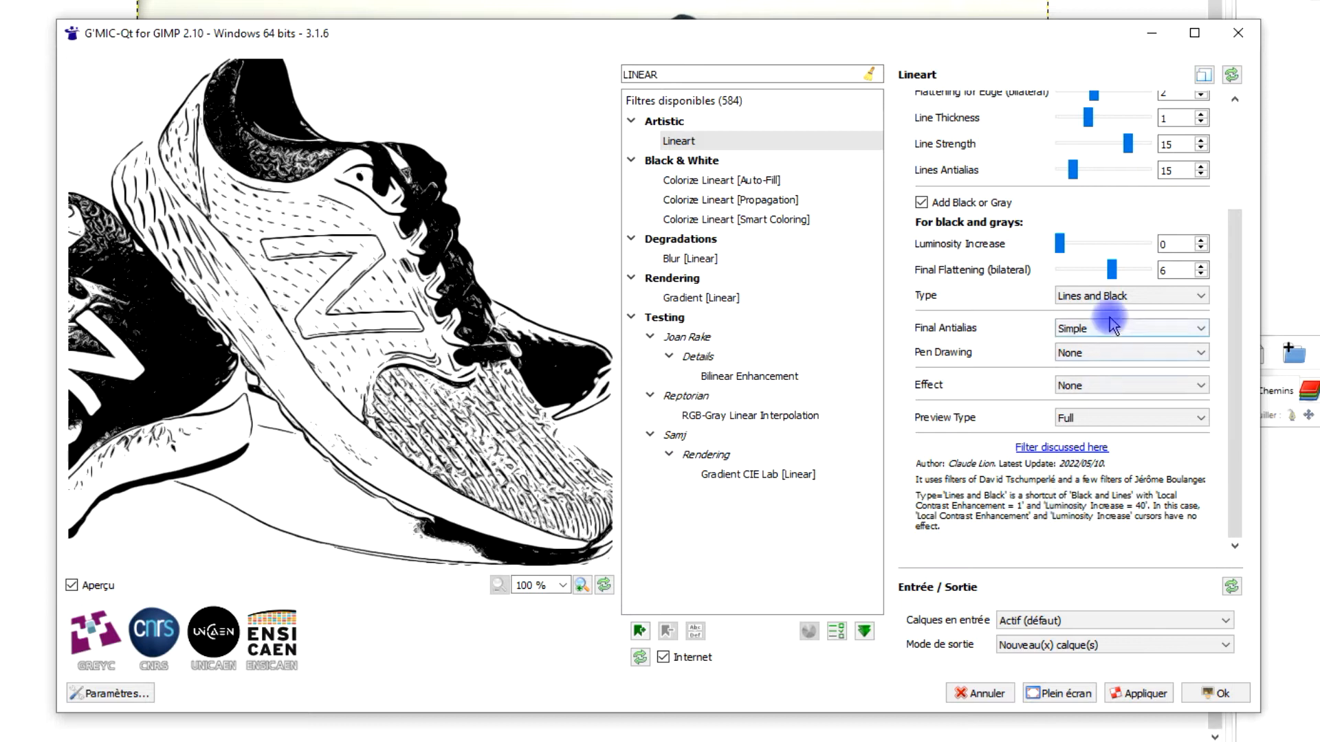
click(1099, 295)
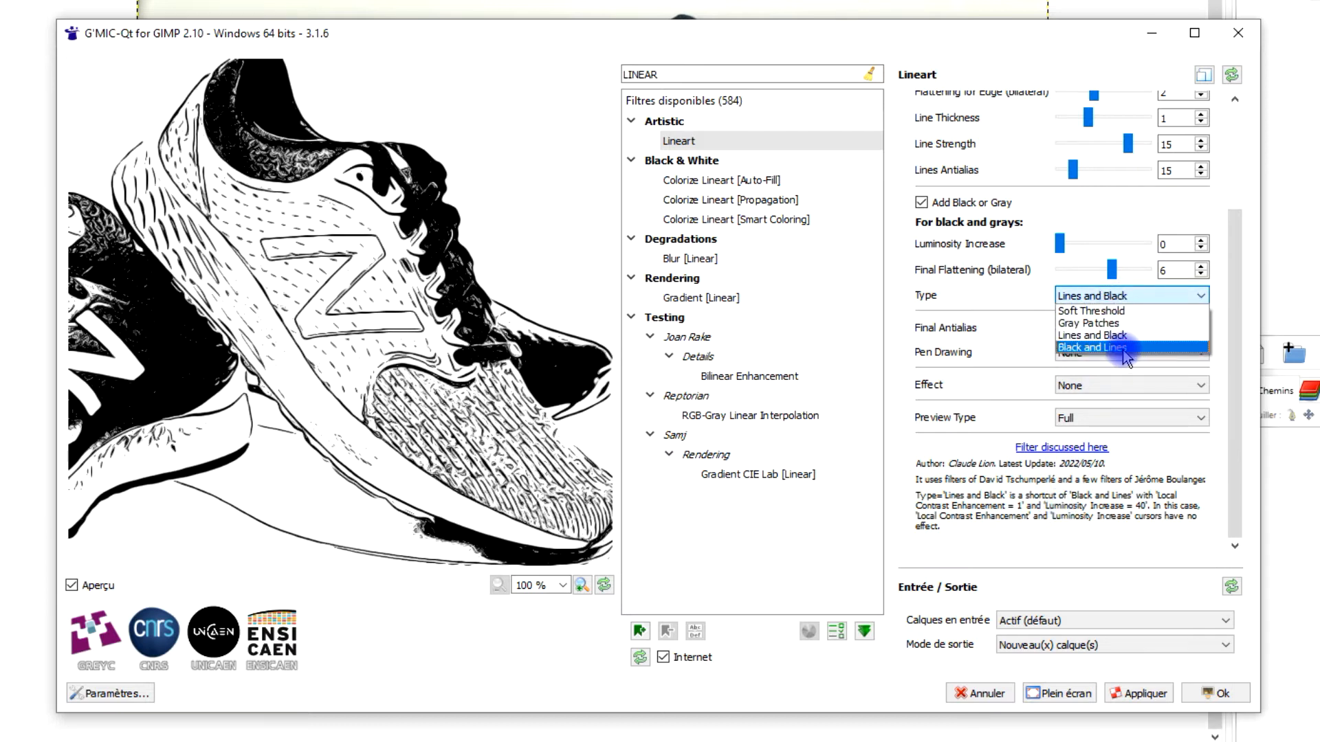
click(1098, 348)
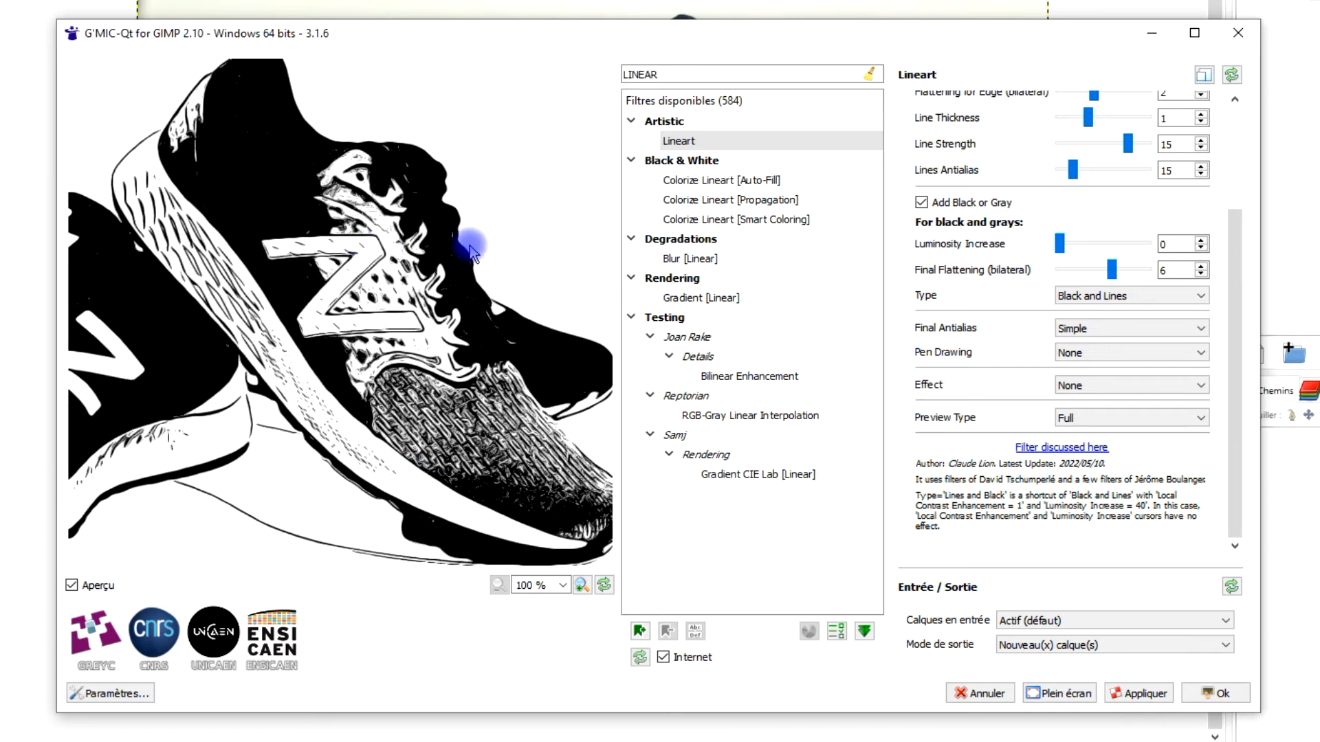
click(1161, 297)
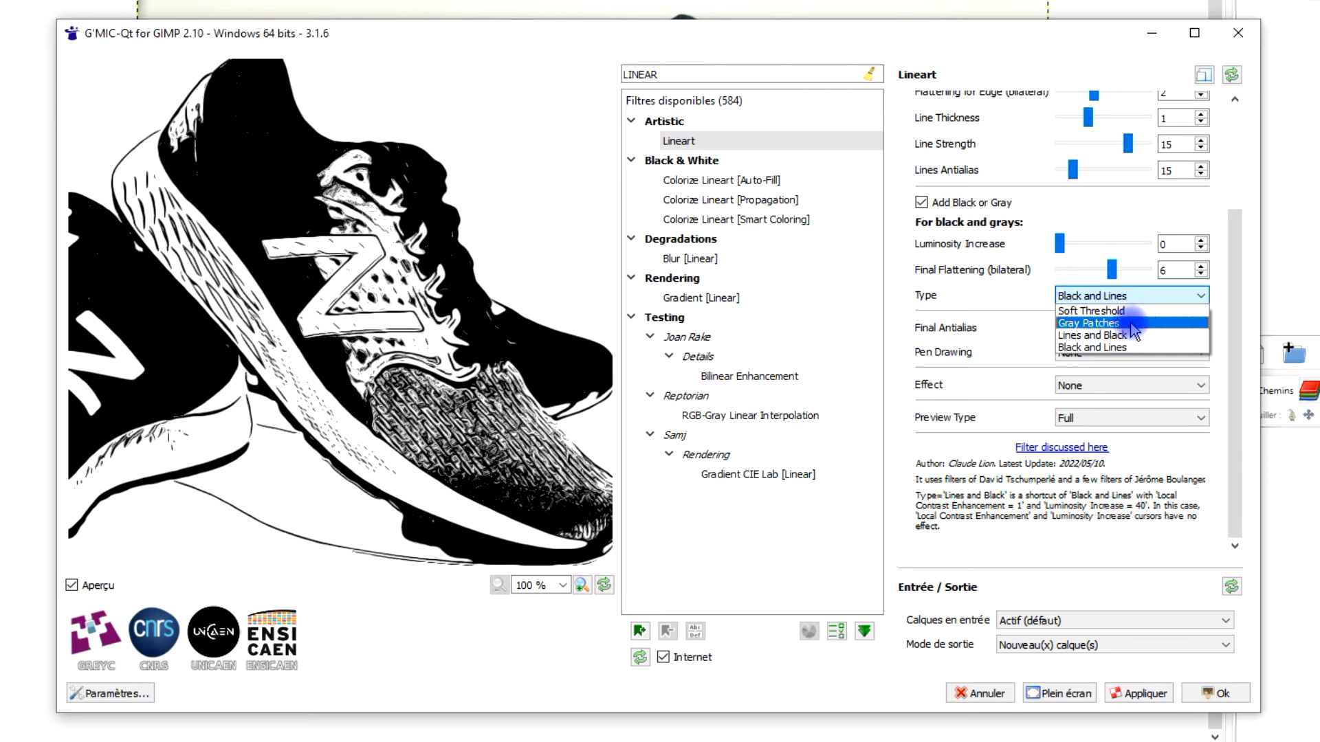
click(1136, 324)
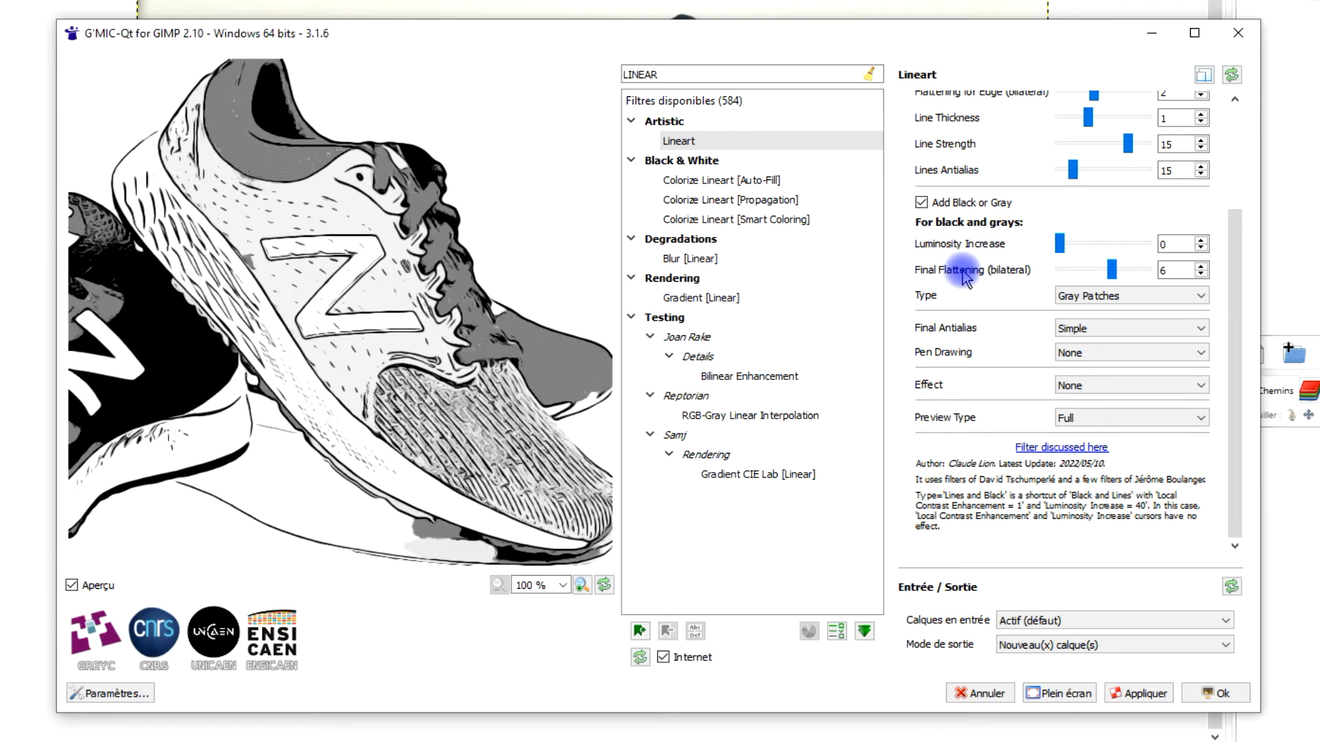
- Try a Luminosity Increase of 16 for the grays and set Pen Drawing to Simple
drag(1061, 245, 1096, 244)
click(1166, 272)
key(Tab)
click(429, 184)
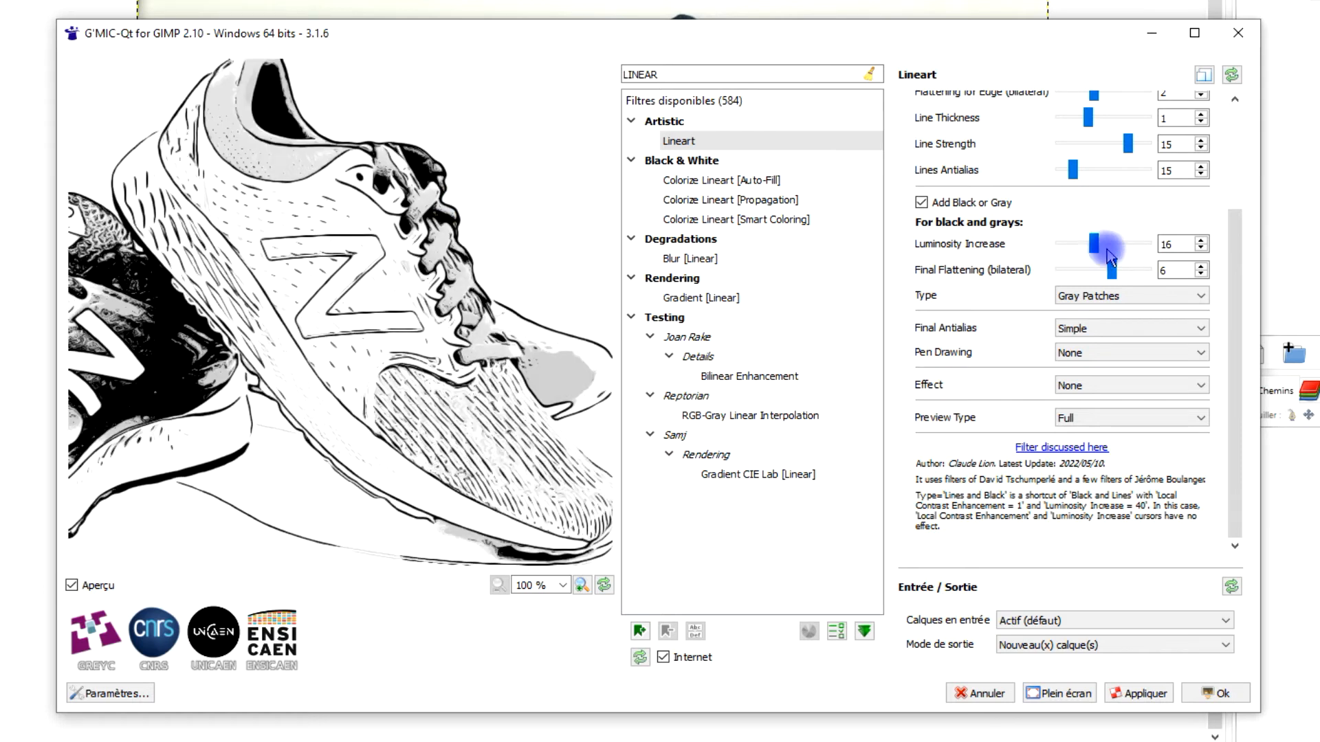
click(1070, 385)
click(1069, 387)
click(1093, 352)
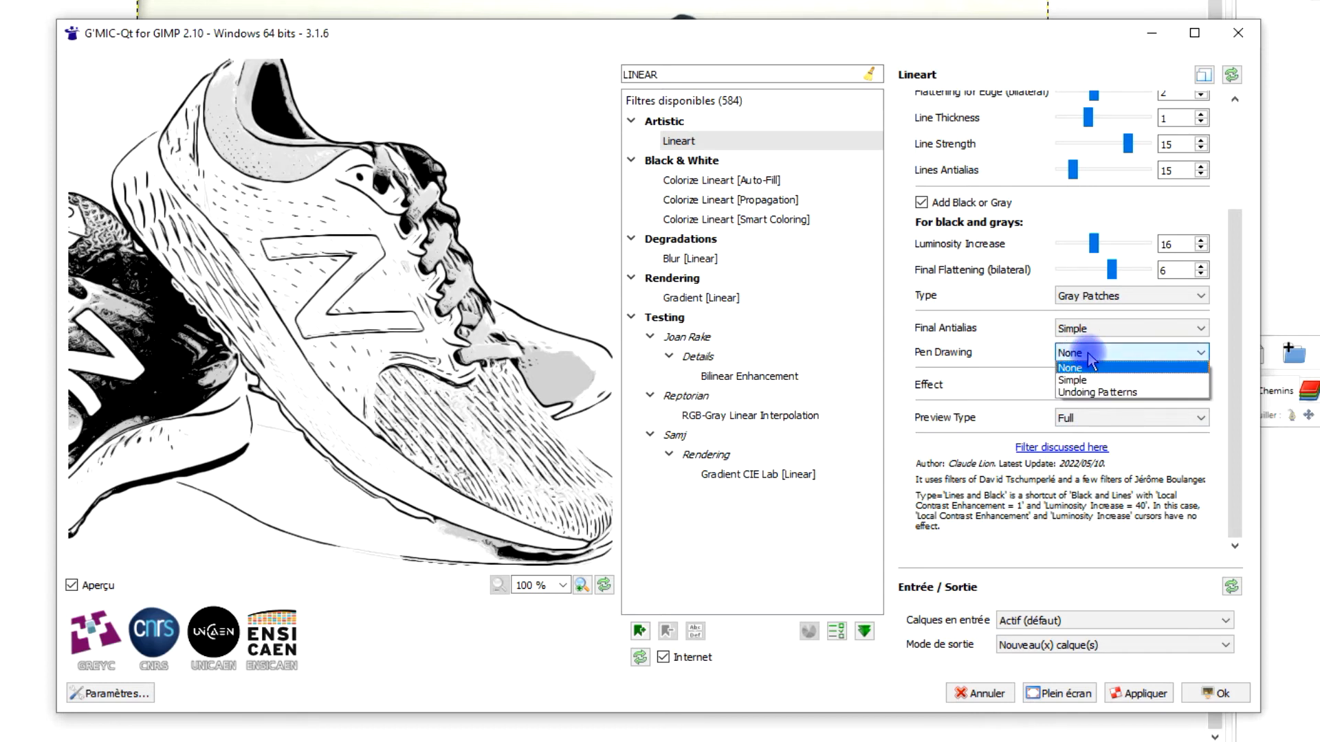
click(1072, 380)
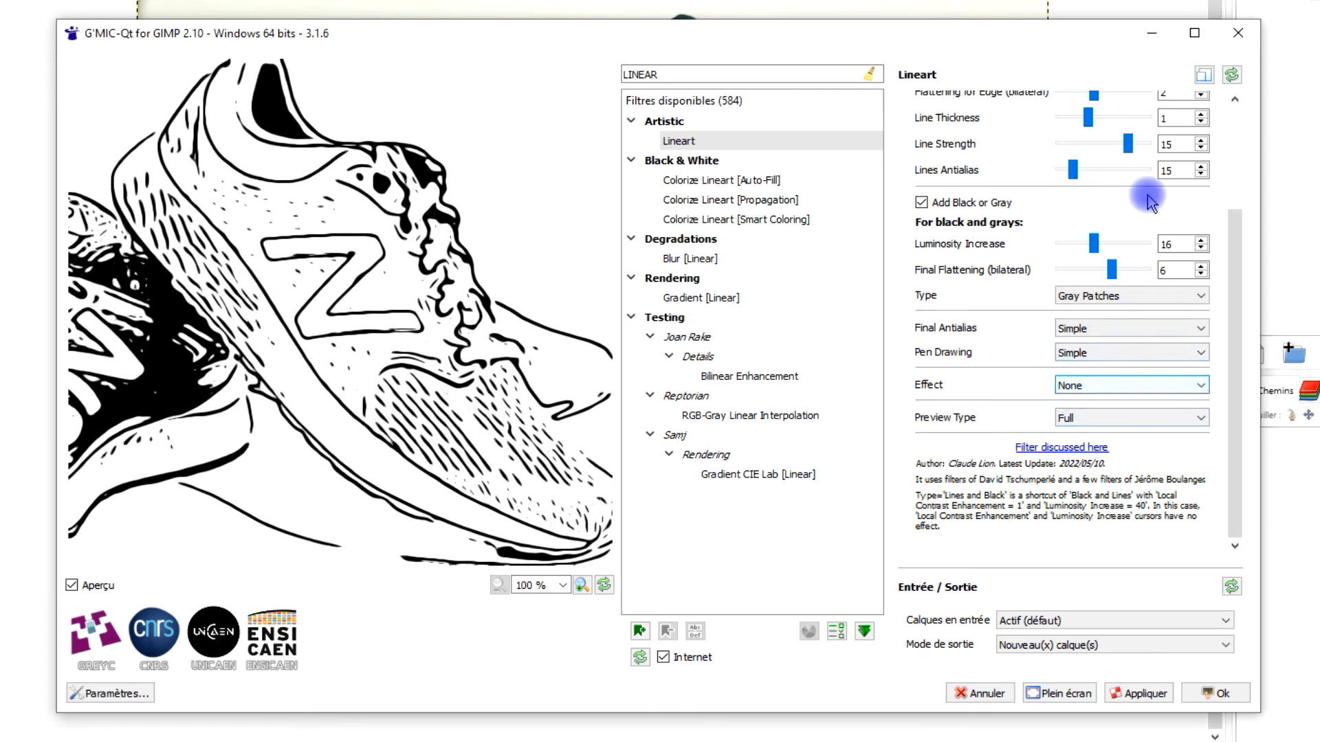
- Reset the Lineart parameters to their defaults and apply the filter with the output mode Nouveau(x) calque(s)
drag(1233, 346, 1231, 183)
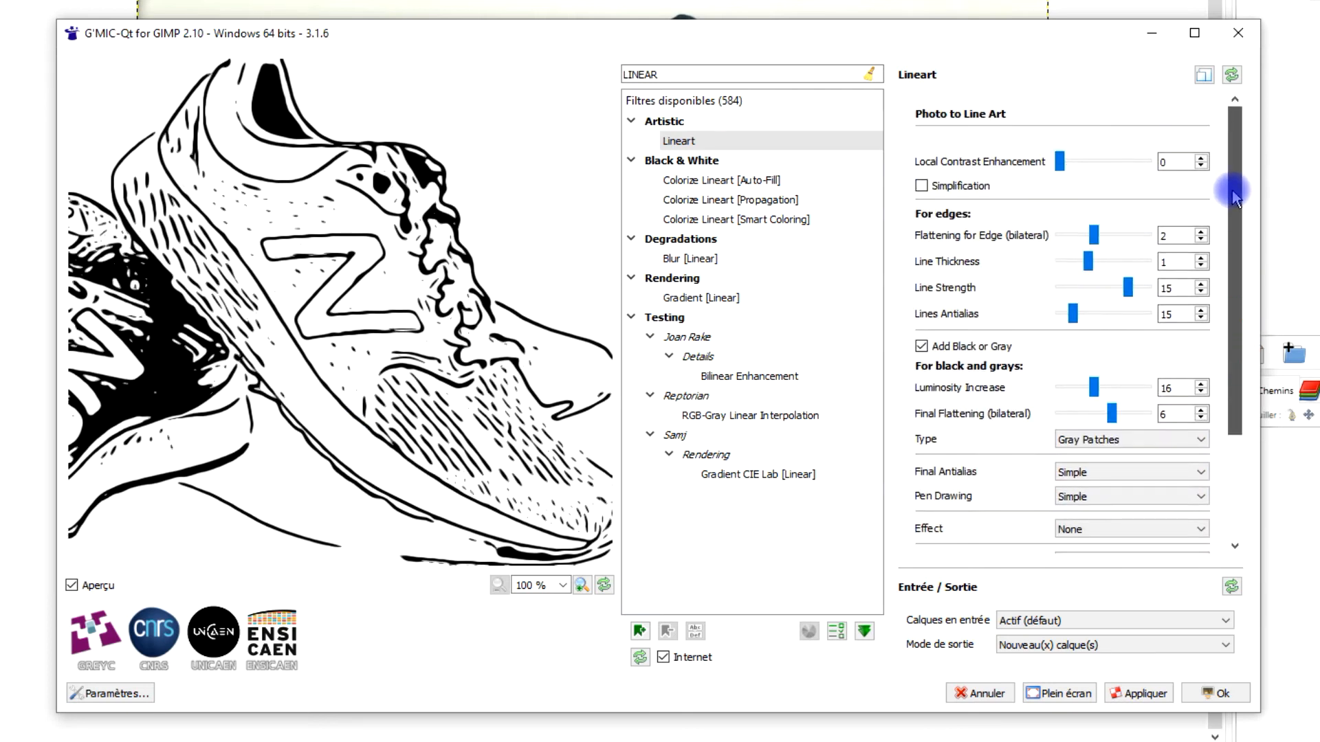
click(1231, 74)
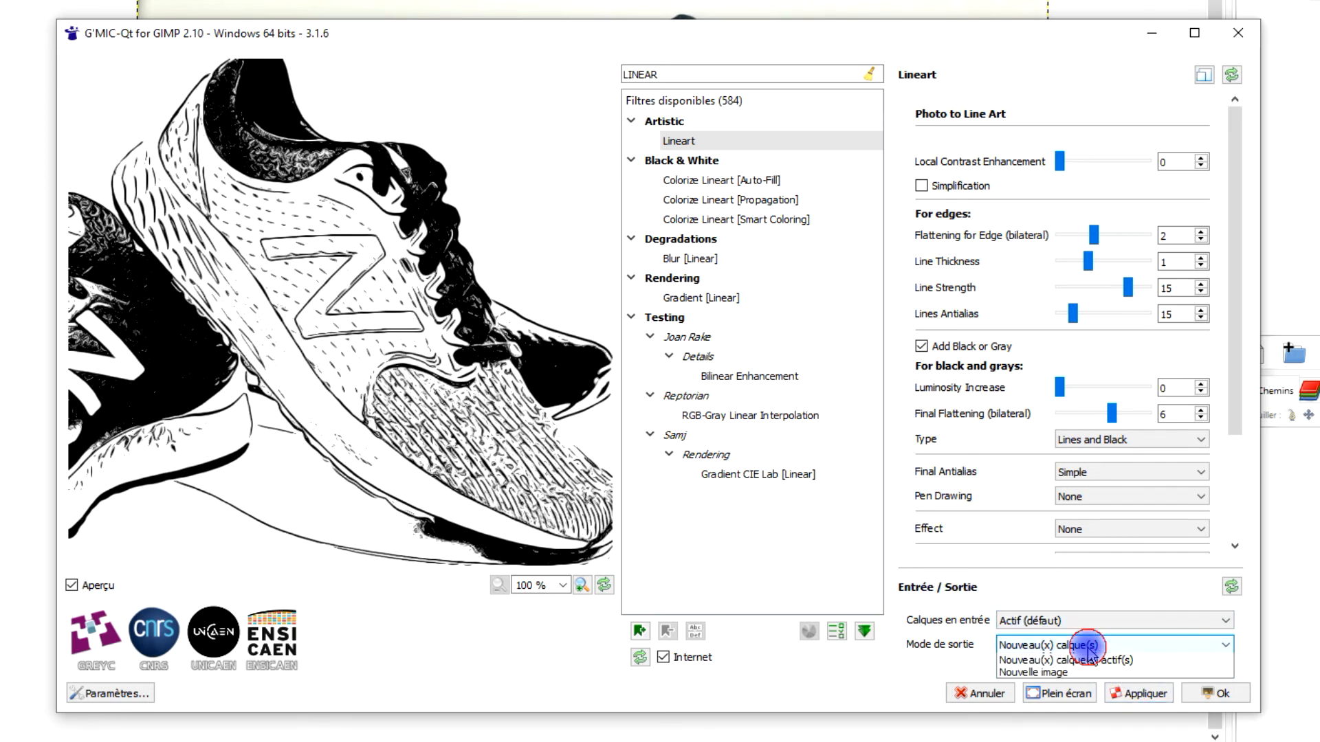
click(1092, 645)
click(1105, 673)
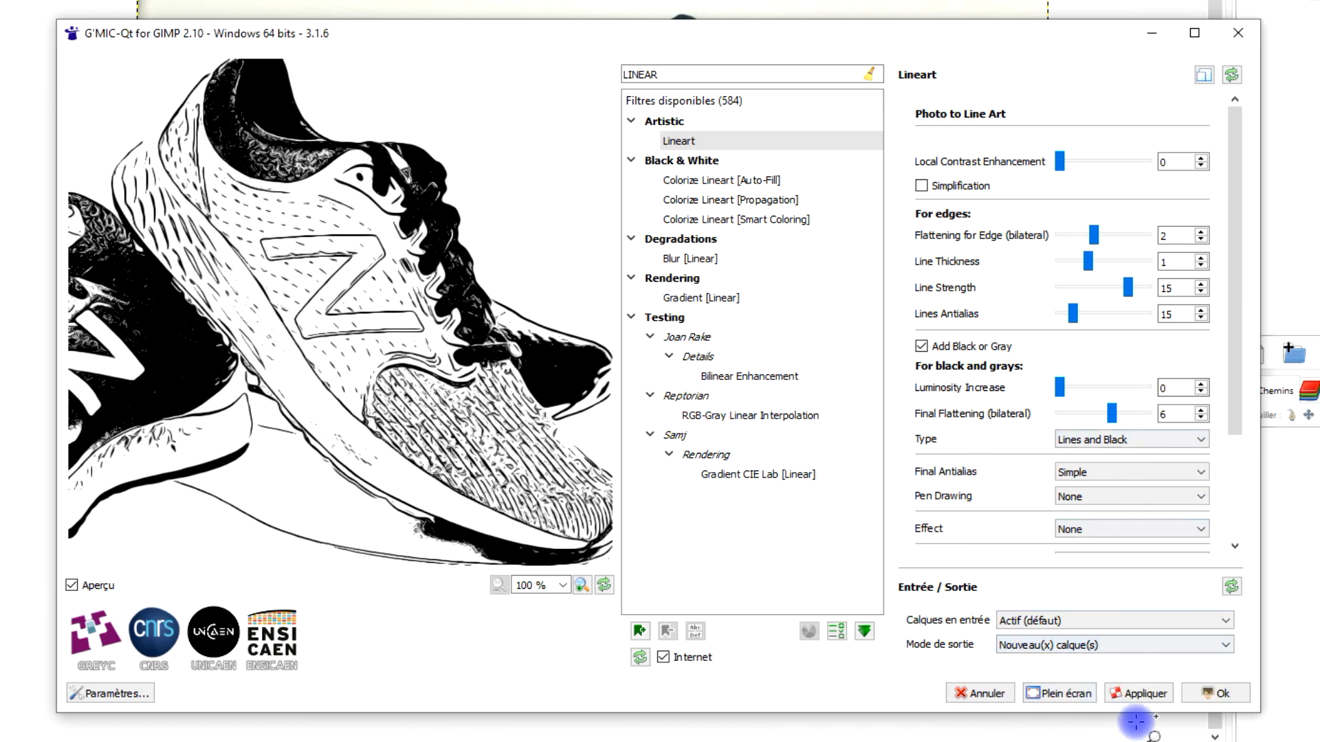
click(1140, 694)
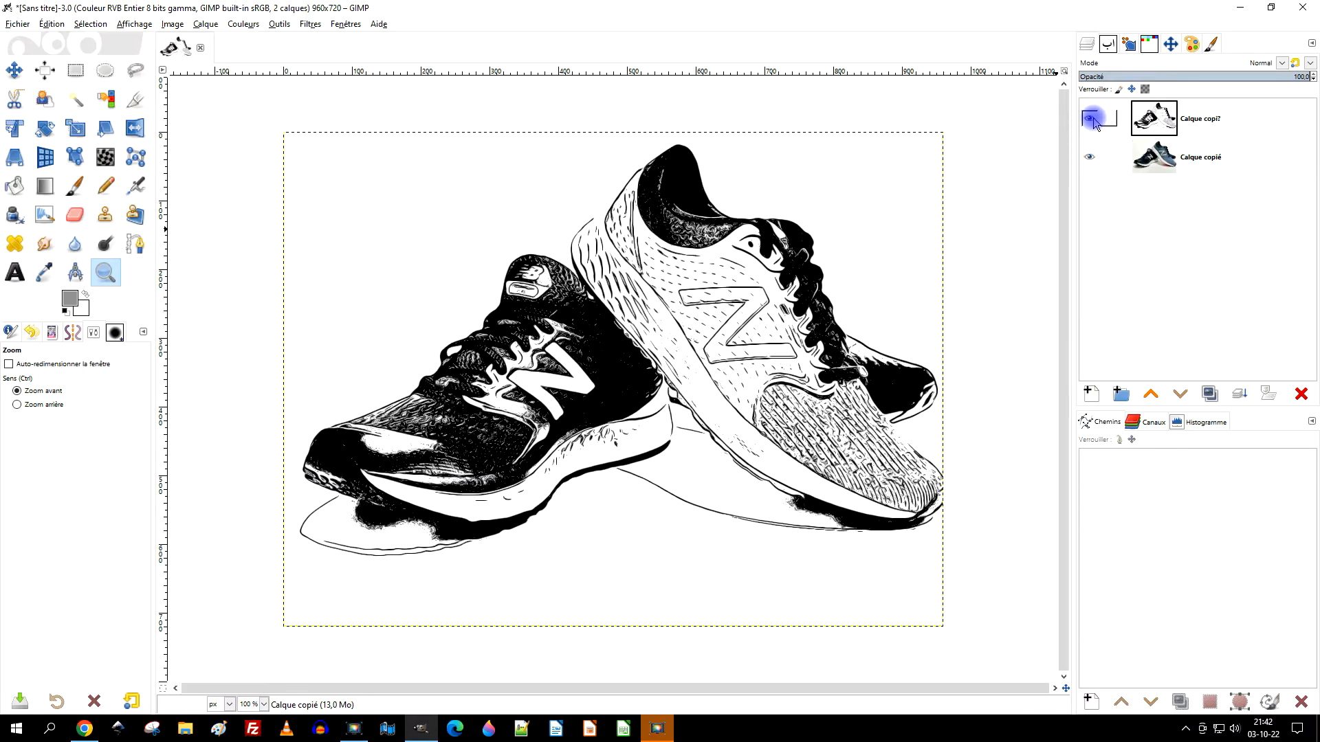
- Compare the line art layer with the original shoe photo, both in full view and close up, leaving the line art visible
click(1092, 119)
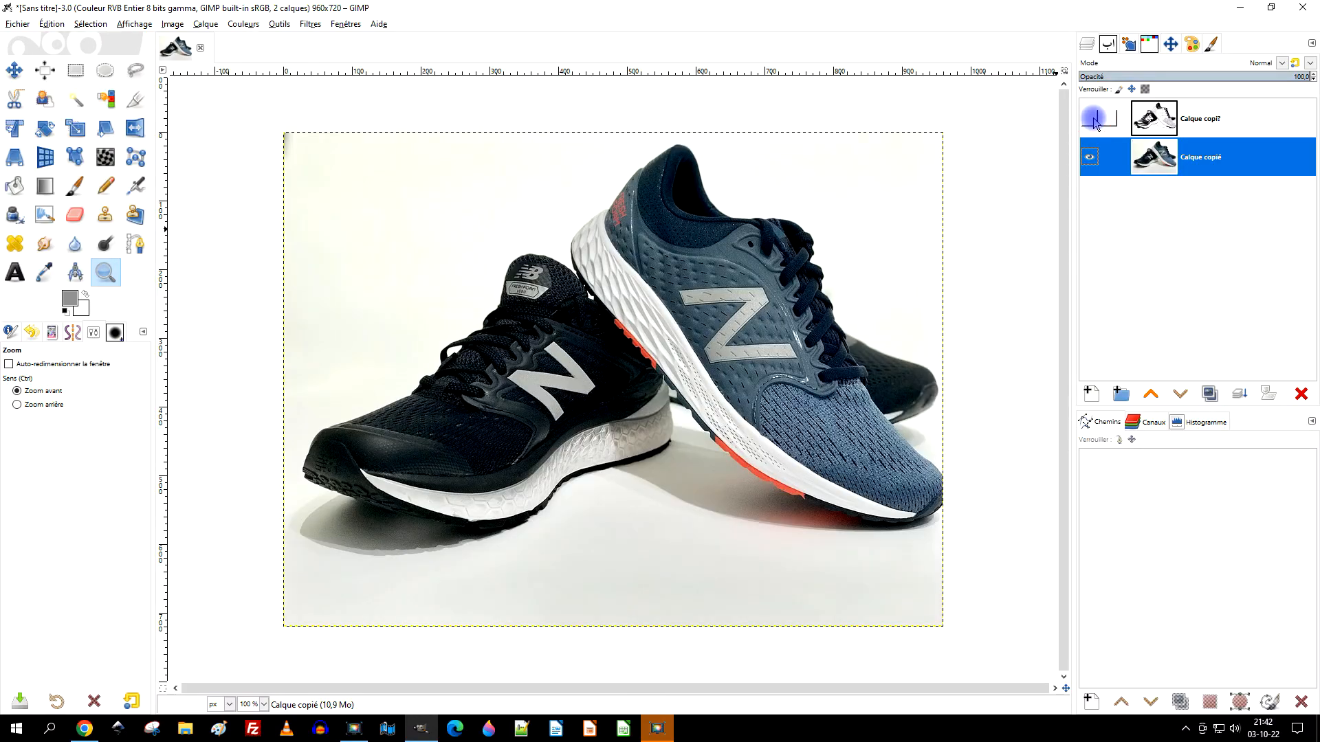
click(1092, 120)
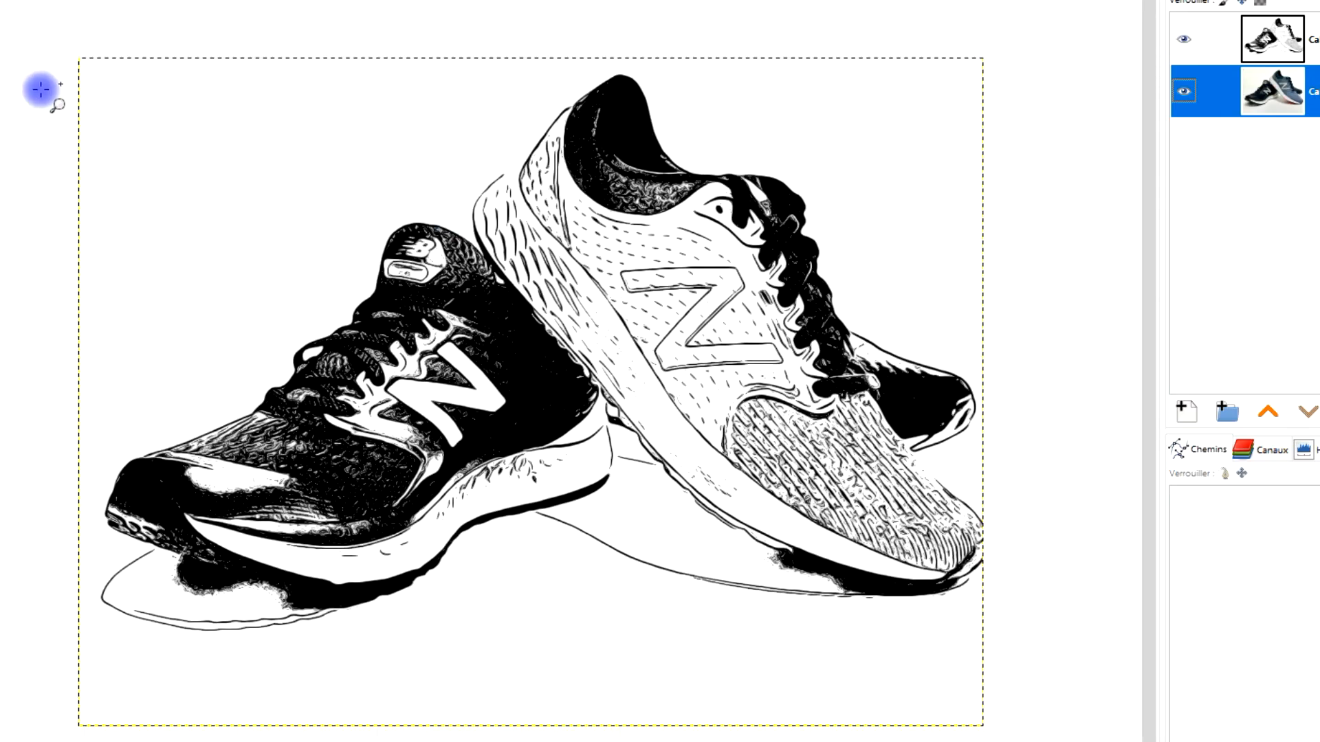
drag(69, 47, 1003, 736)
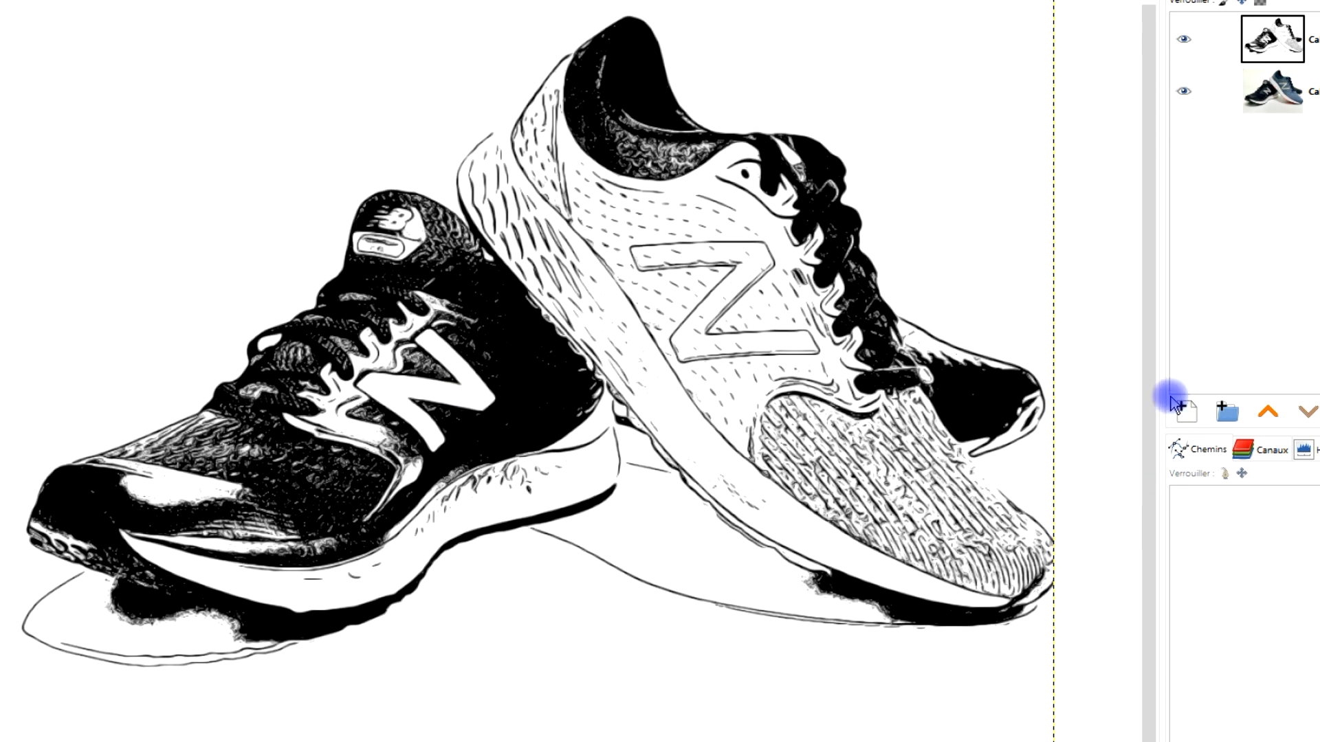
click(1188, 40)
click(1189, 42)
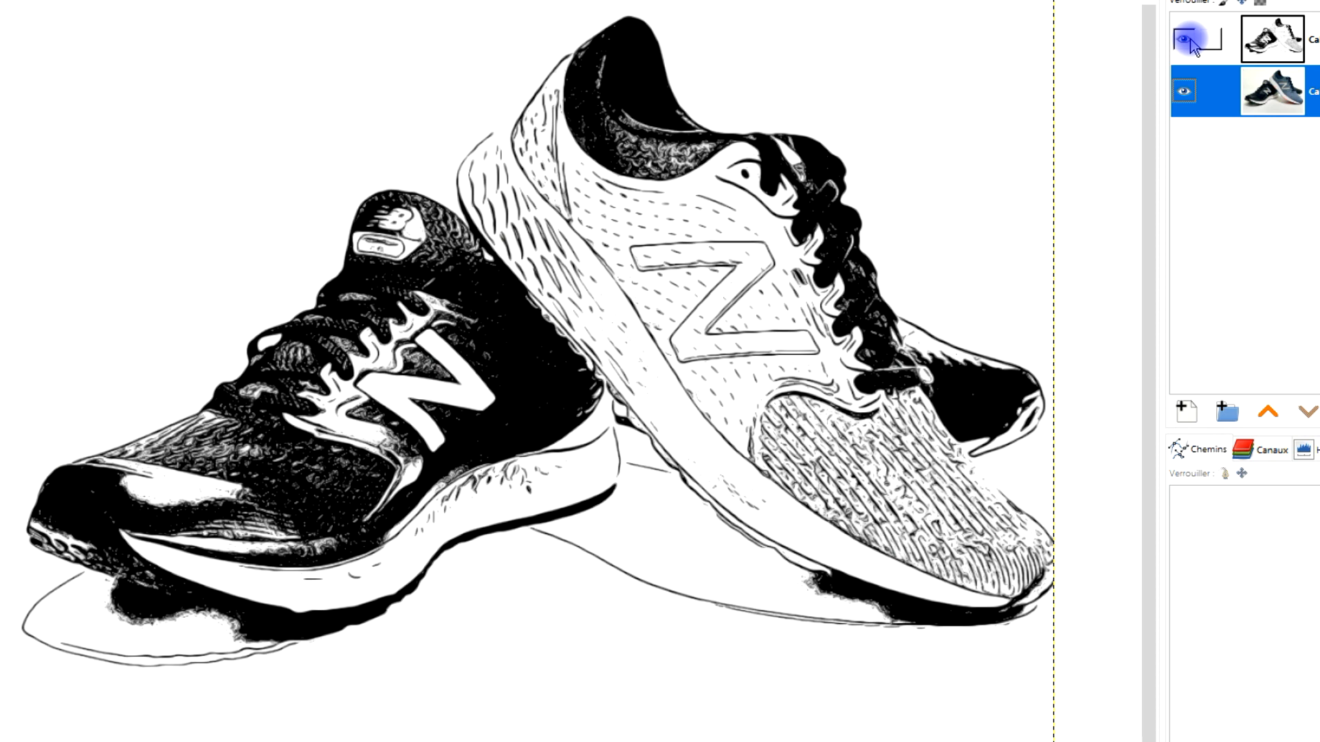
click(1189, 40)
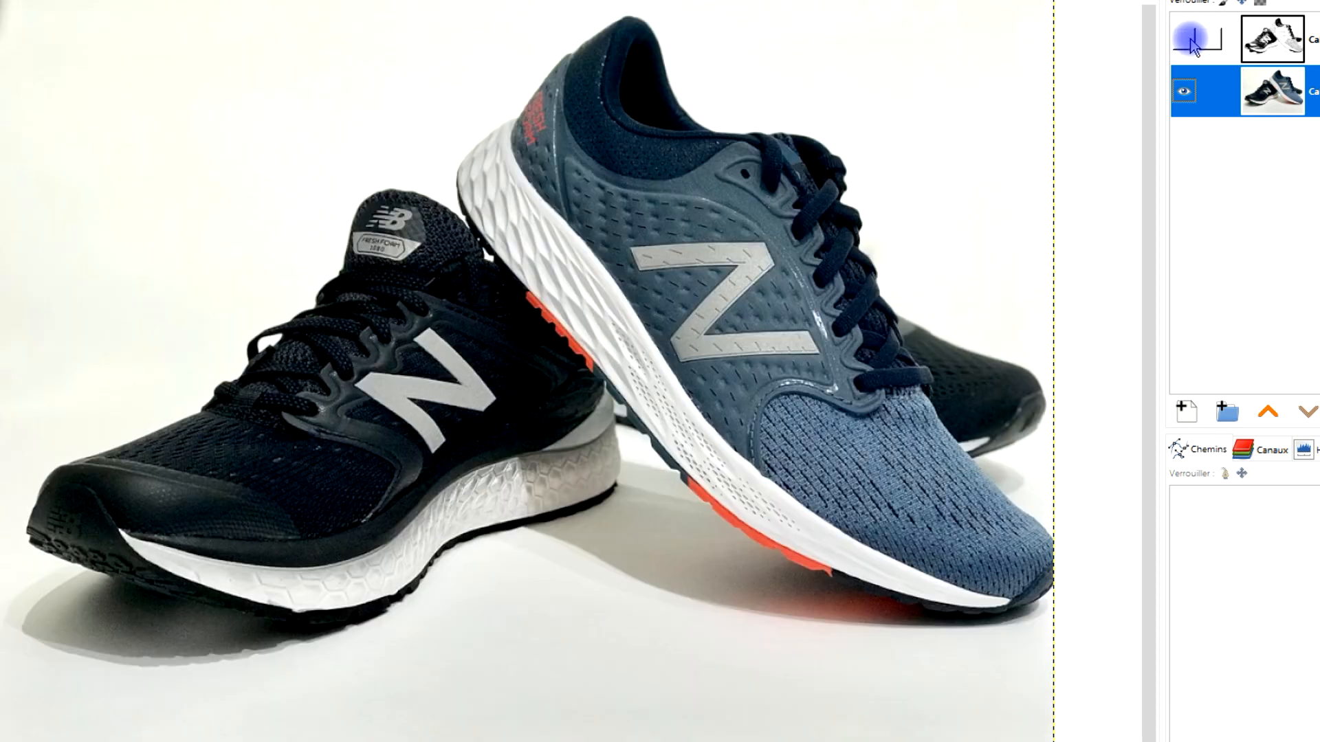
click(1190, 42)
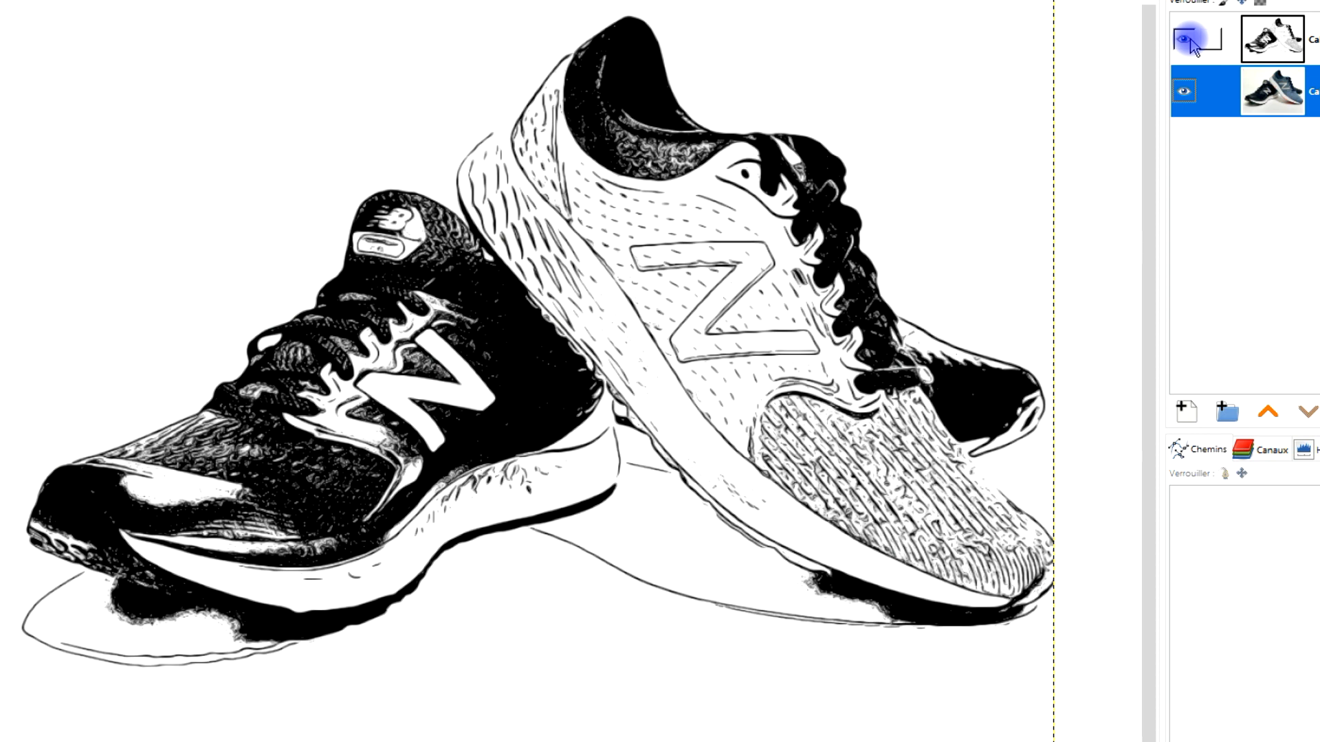